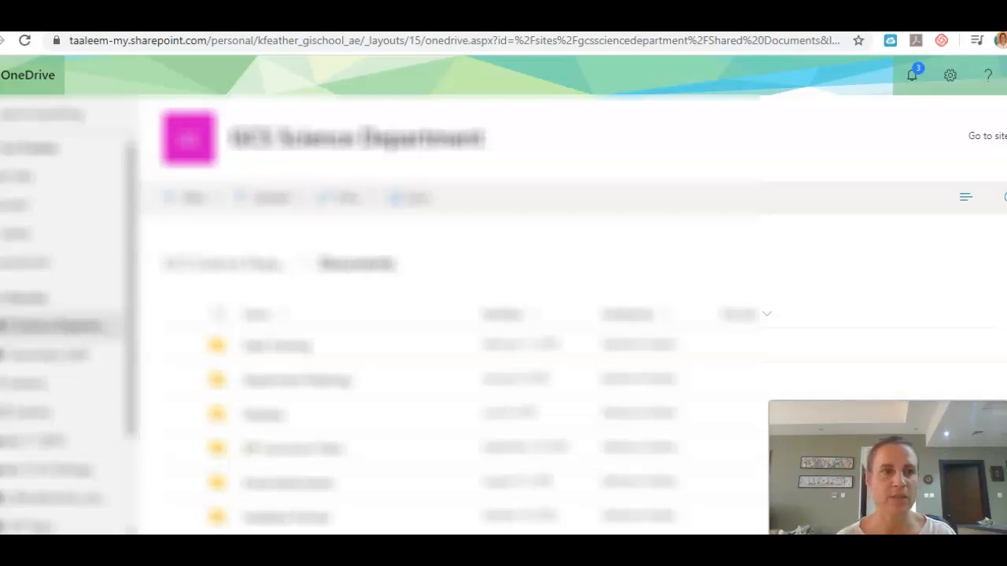
Switch to Microsoft Forms and create a new quiz.
click(2, 76)
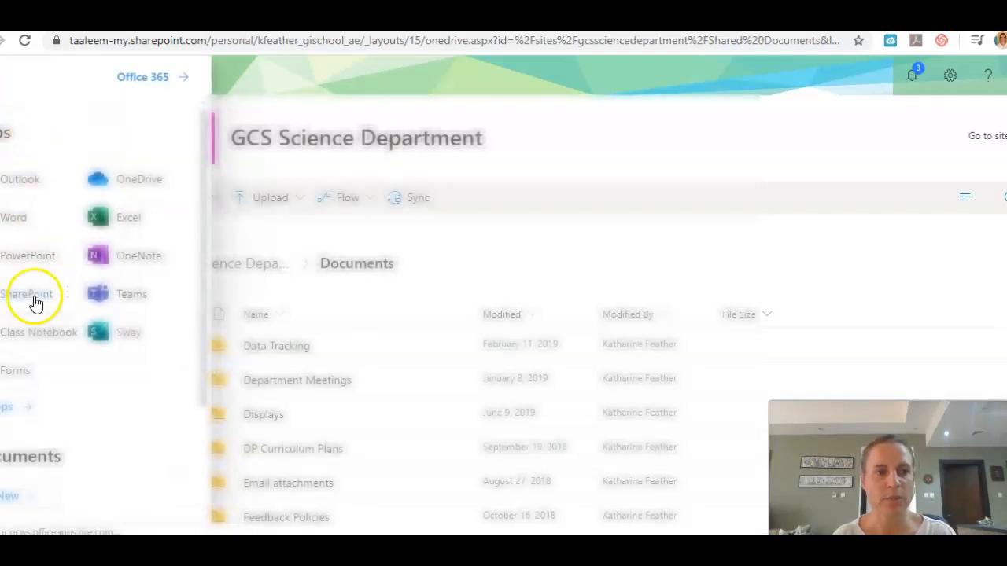
click(11, 373)
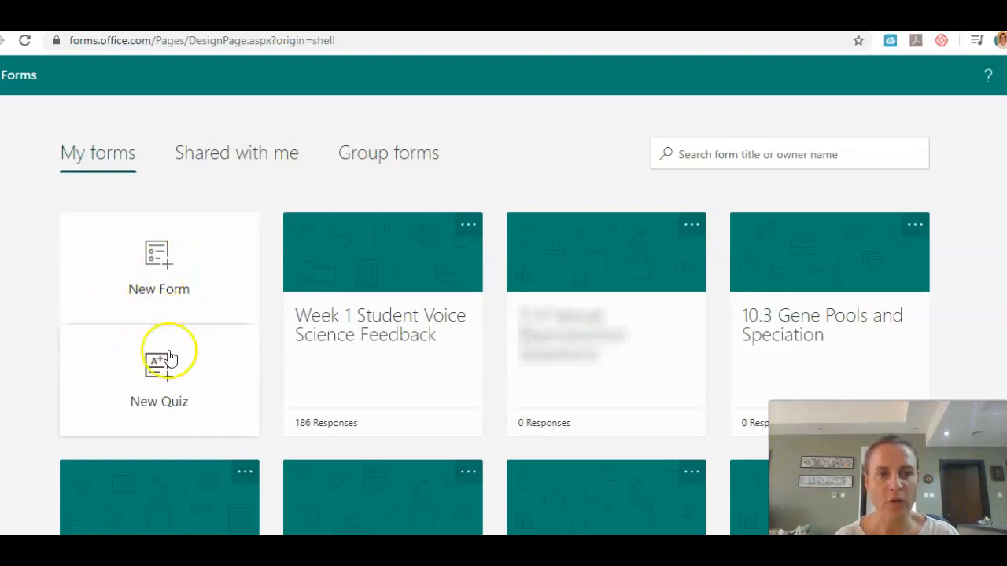
click(150, 383)
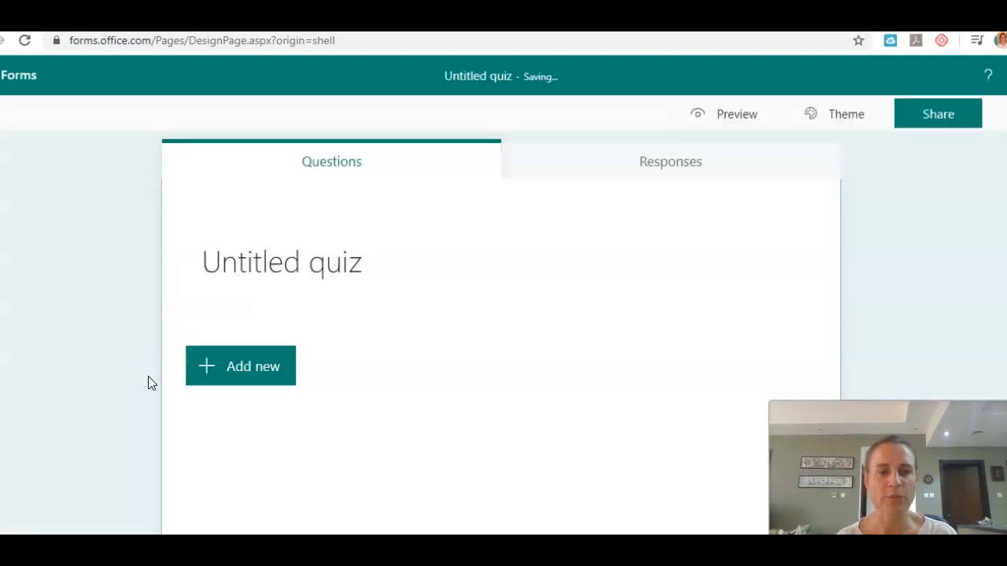
Title the new quiz "example".
click(315, 256)
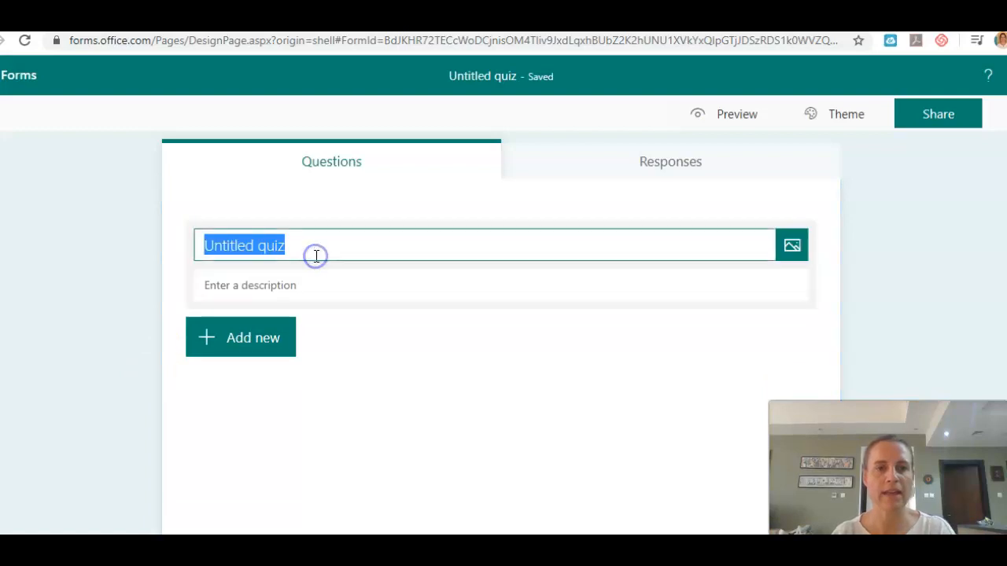
text(exa,)
key(BackSpace)
text(mple)
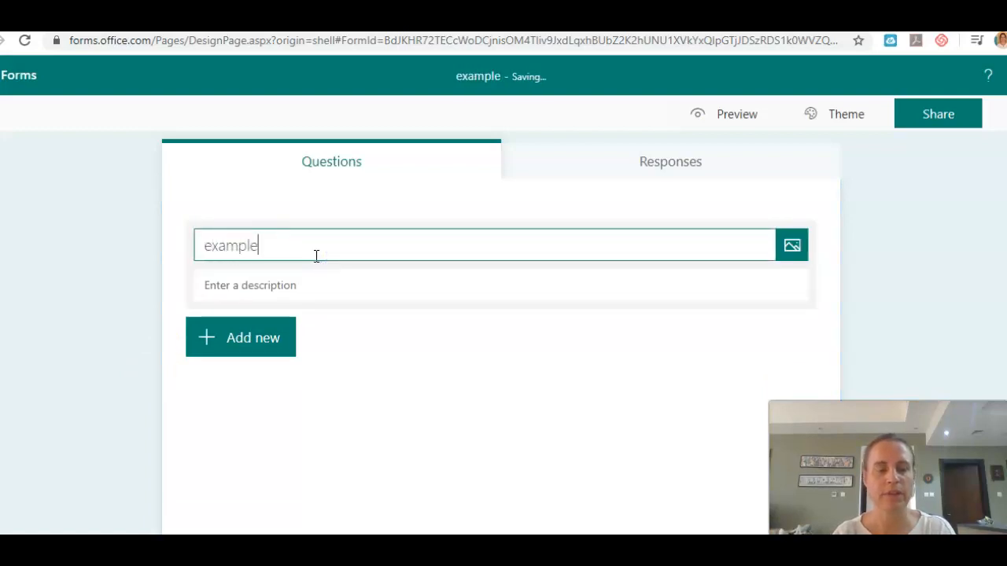
Add a choice question with the text "which is the correct answer".
click(211, 340)
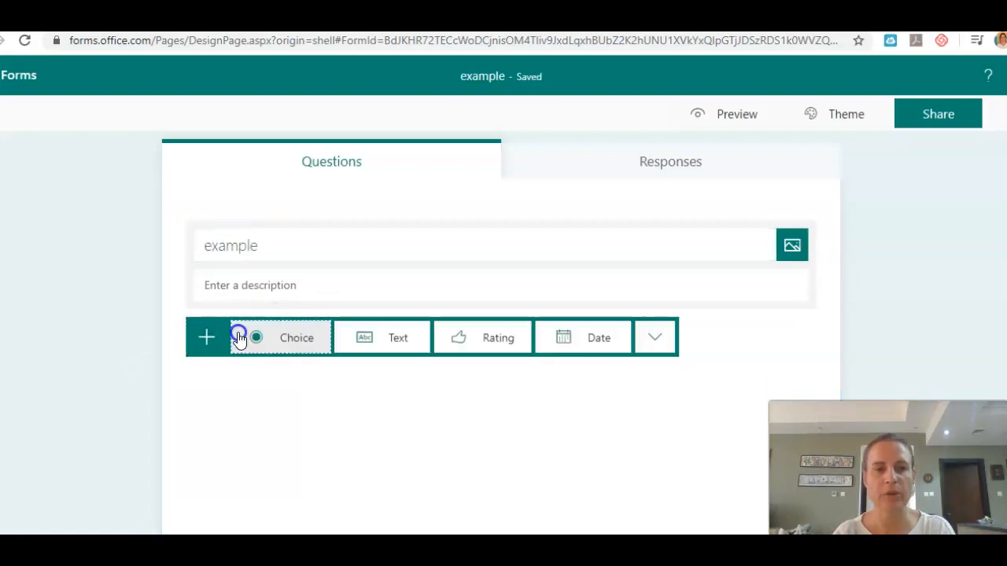
click(316, 337)
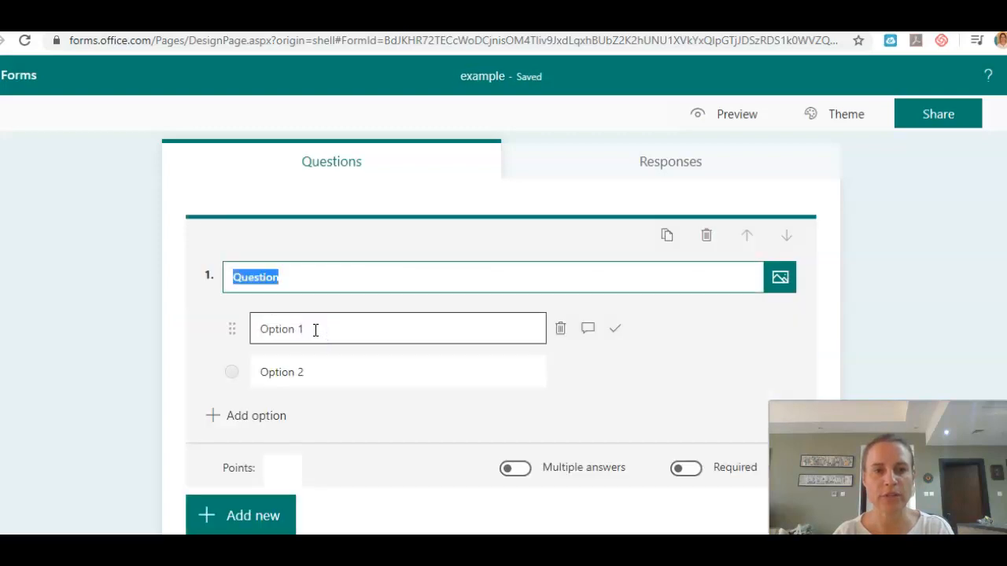
text(which is the correct answer)
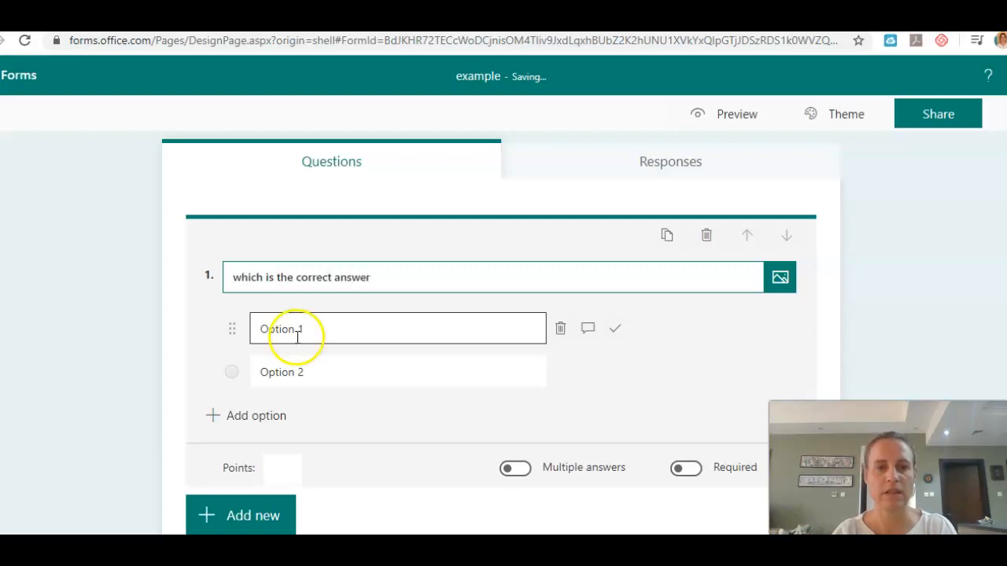
Fill in four answer options for question 1: a, b, c and d.
click(296, 338)
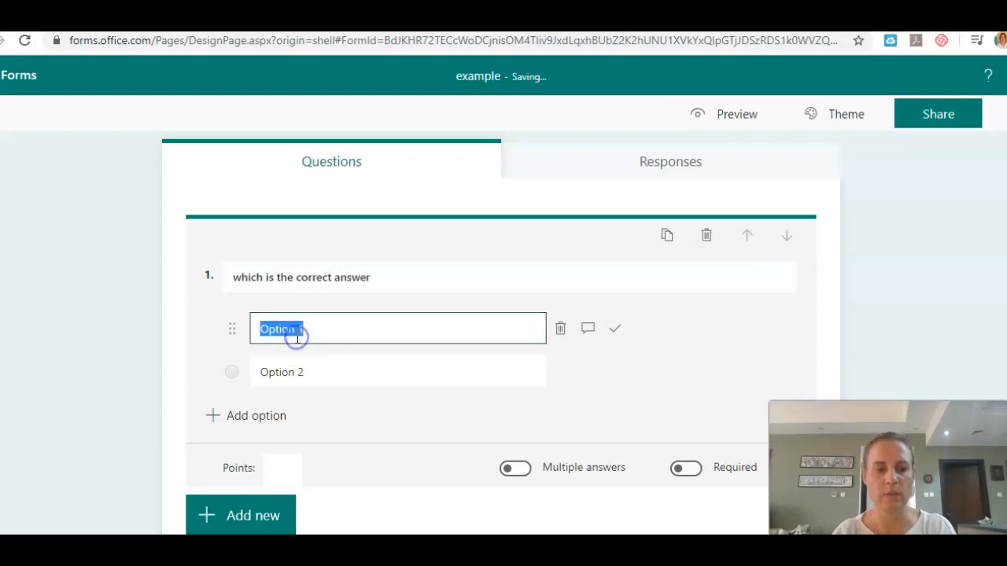
text(a)
click(299, 367)
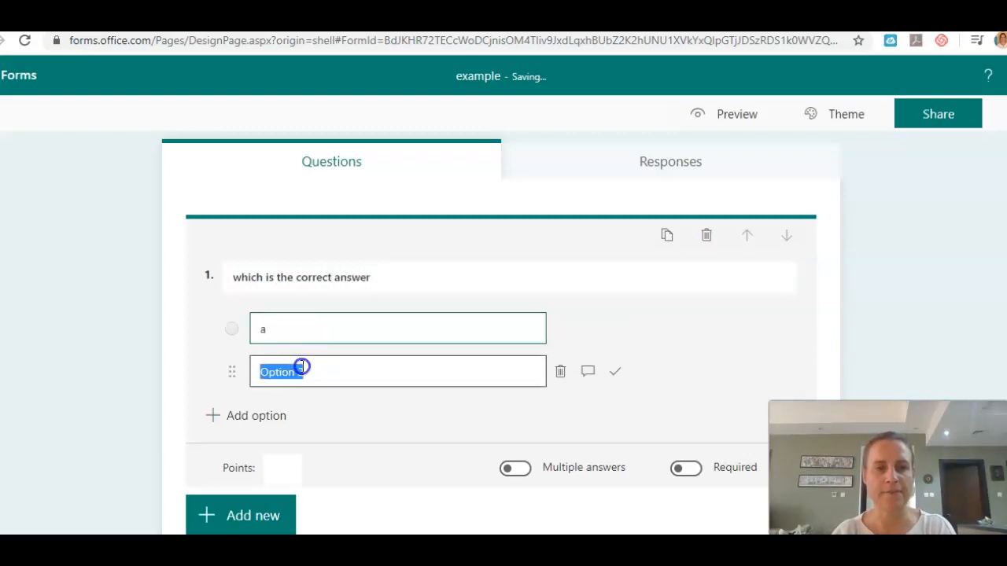
text(b)
click(250, 418)
text(c)
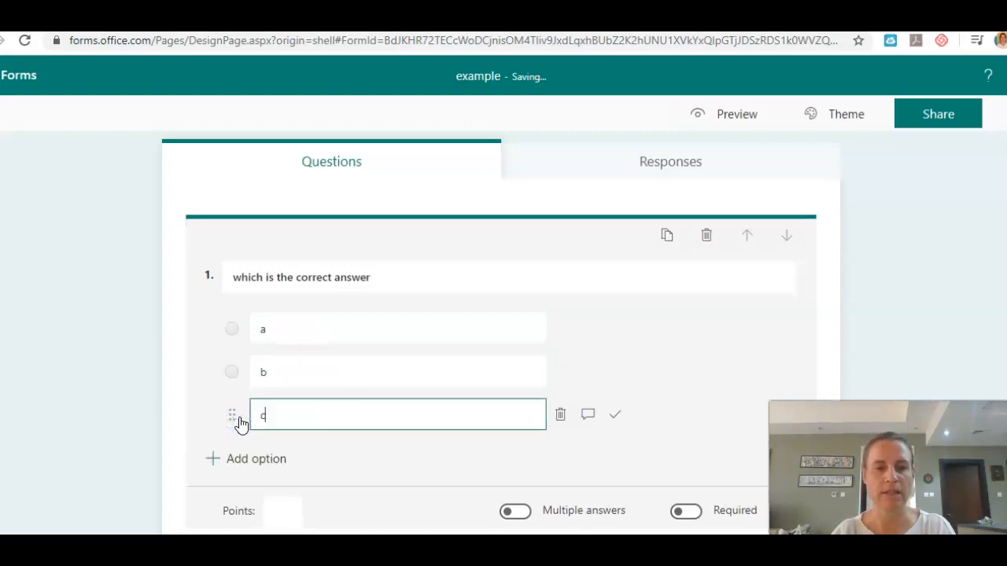
click(260, 458)
text(d)
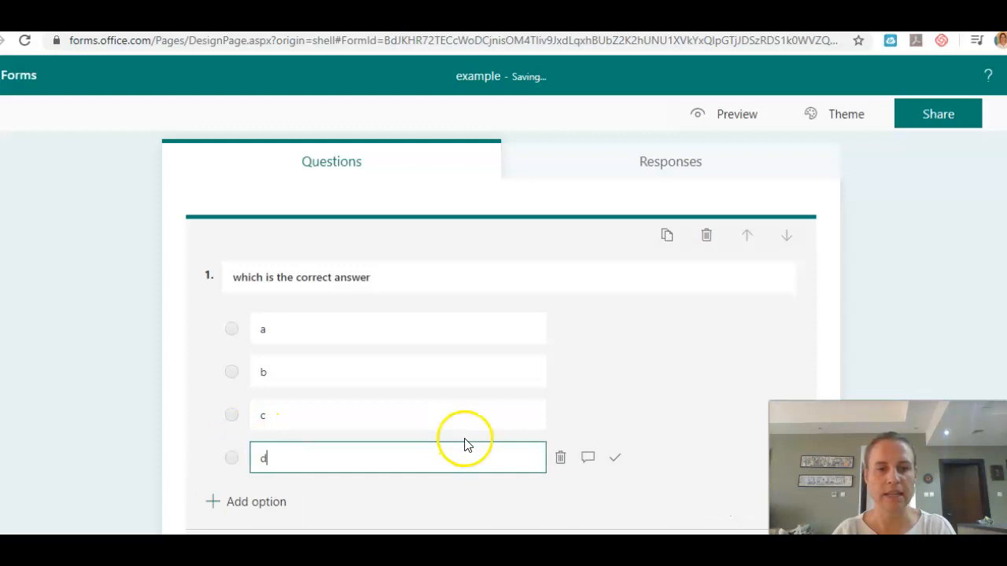
Mark option b as the correct answer to question 1 and make the question required.
scroll(463, 443, down, 1)
scroll(443, 247, up, 1)
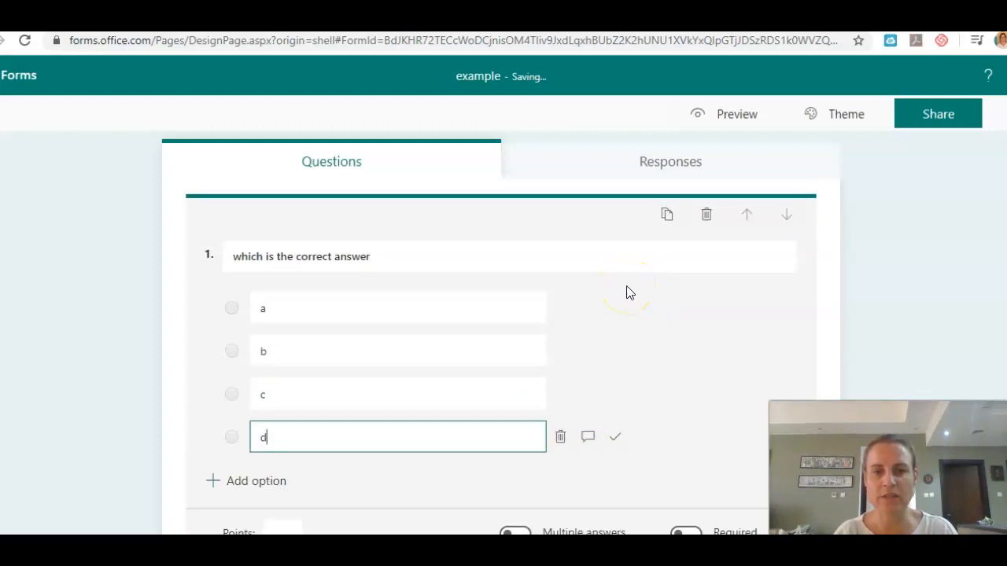
click(617, 352)
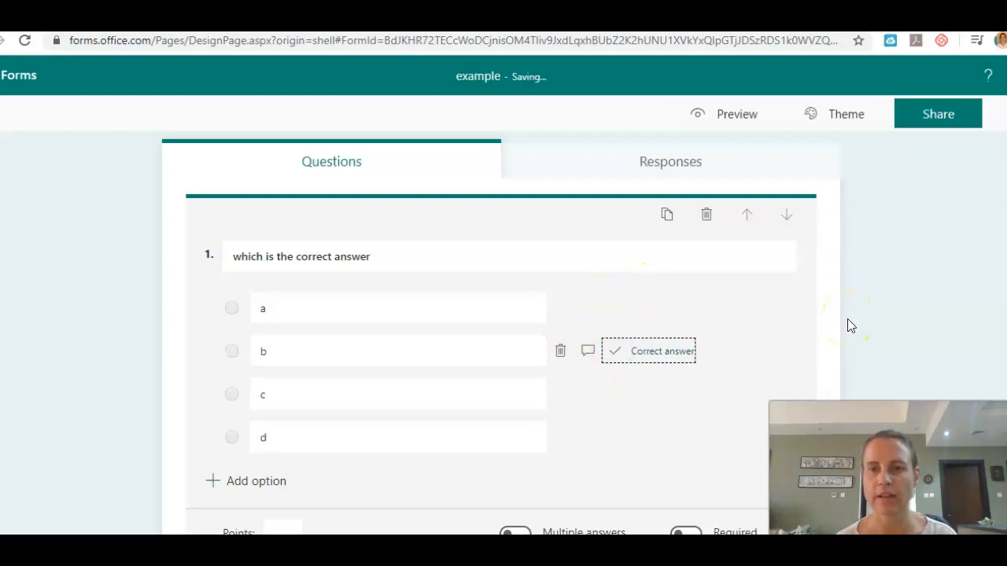
scroll(848, 320, down, 1)
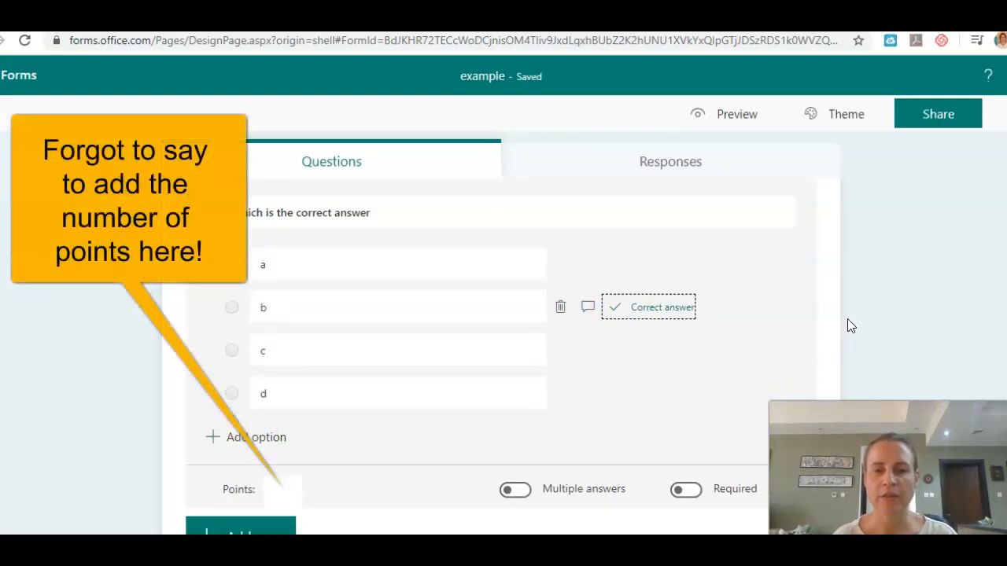
scroll(847, 318, down, 3)
click(688, 383)
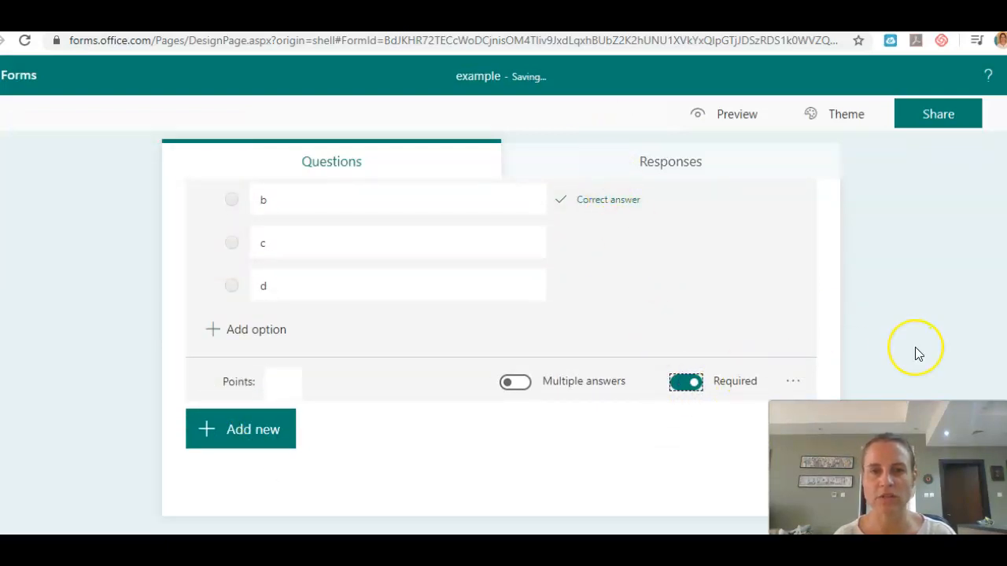
Add a text question reading "Which _____ goes in this space?".
click(219, 438)
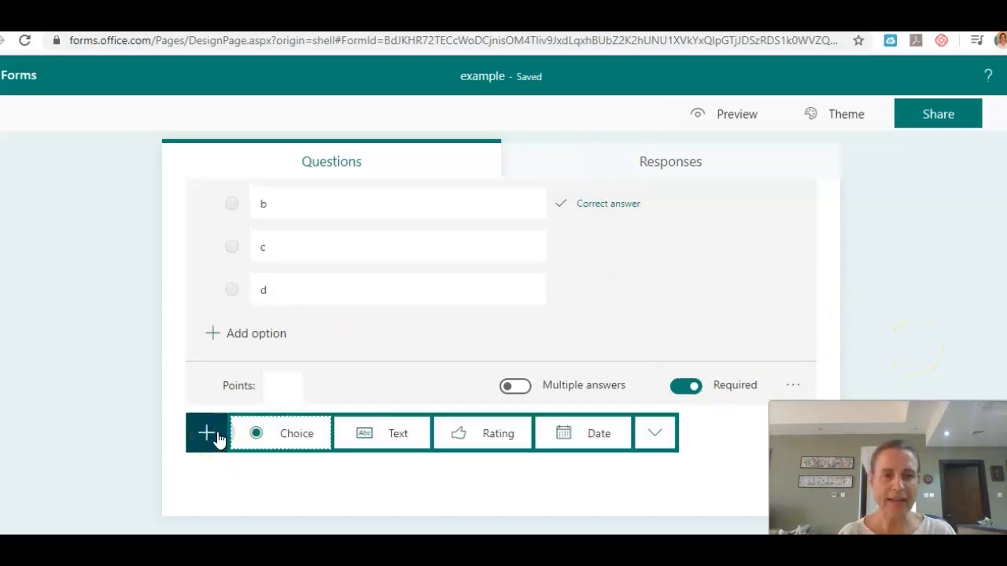
click(396, 434)
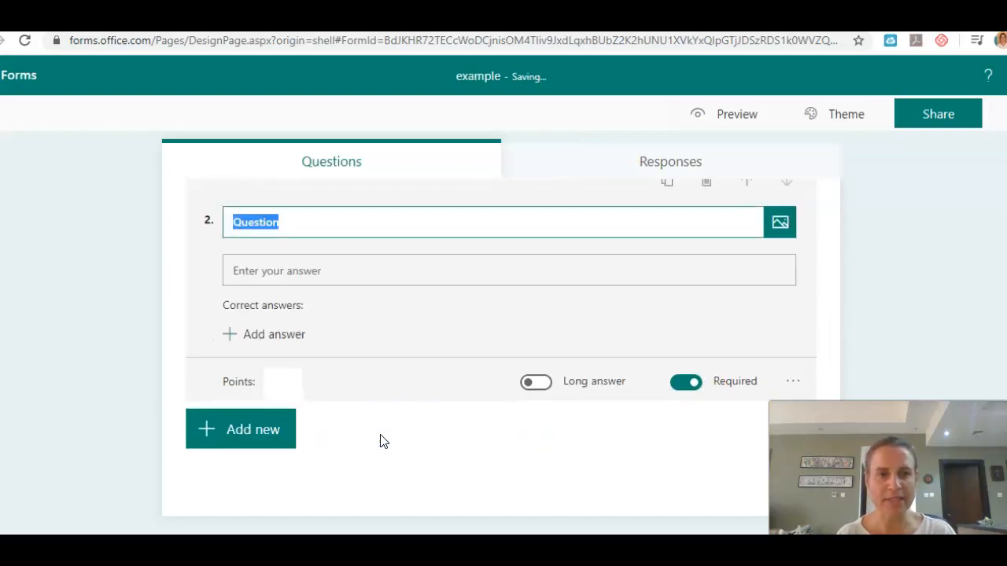
text(W)
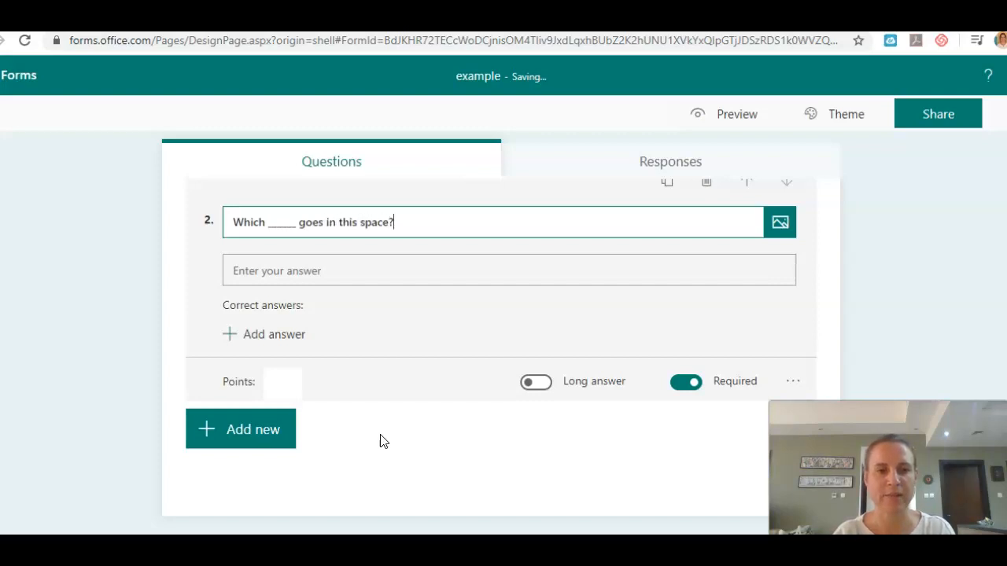
click(366, 273)
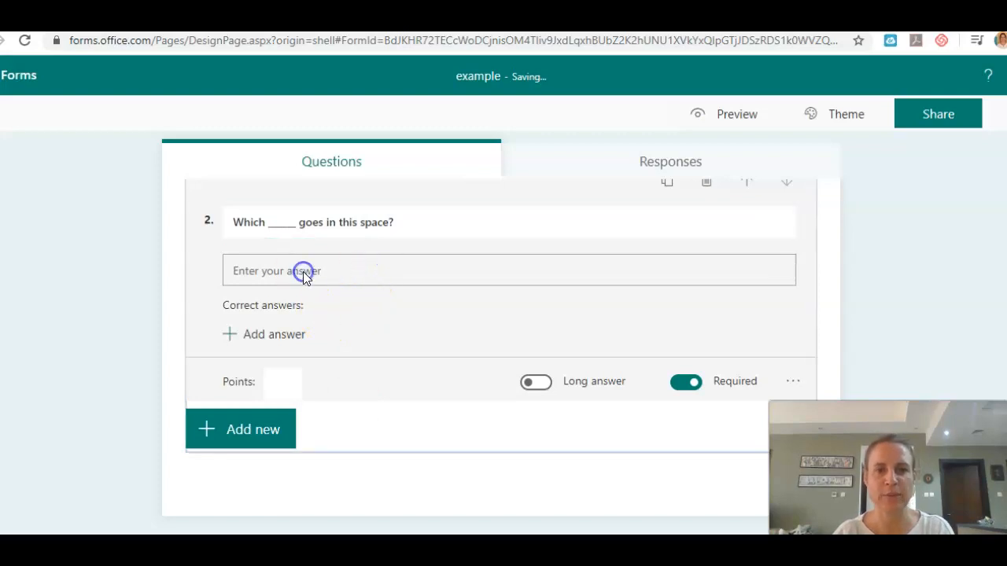
Add "word" and "letter" as accepted correct answers for question 2.
click(270, 332)
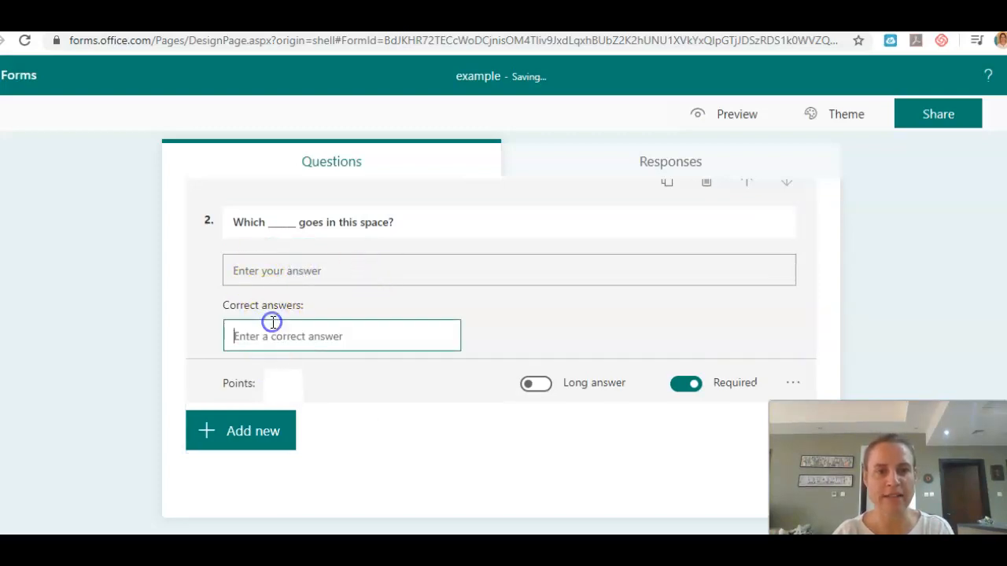
text(word)
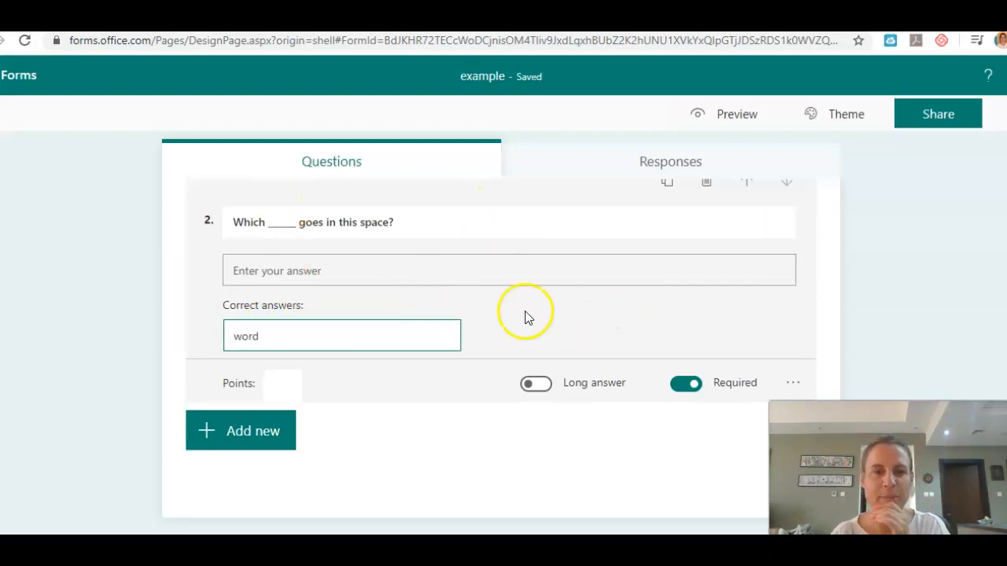
click(533, 335)
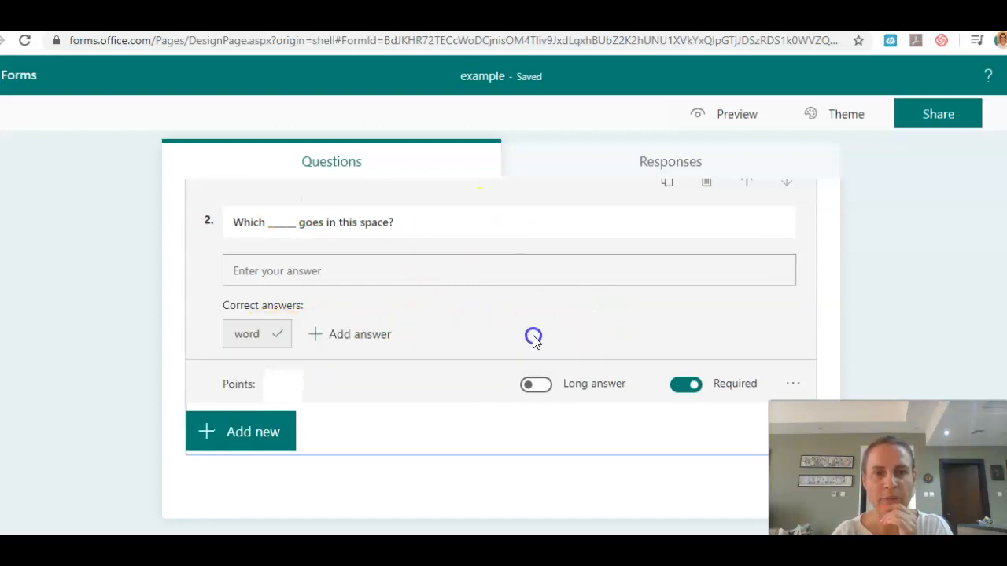
click(373, 337)
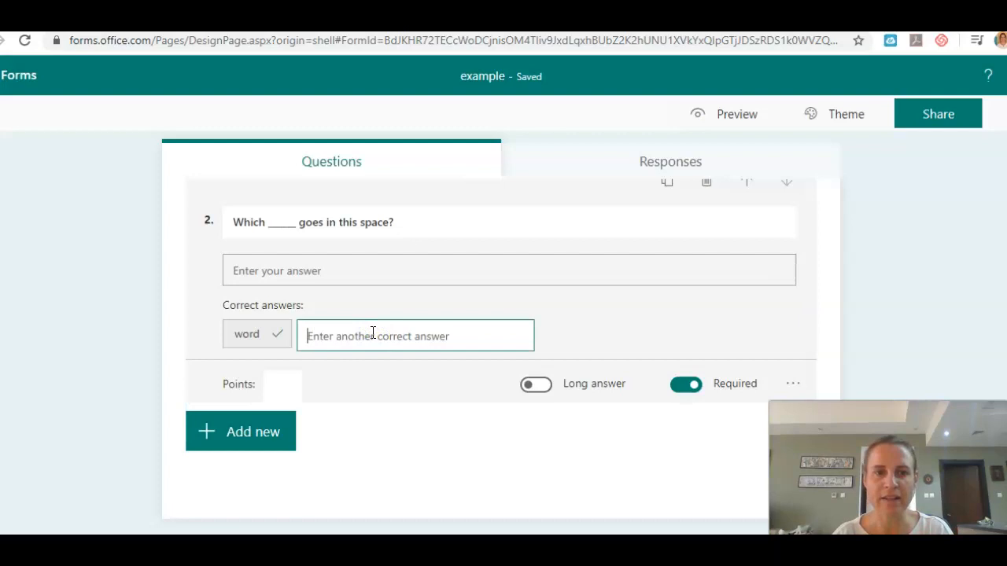
text(i)
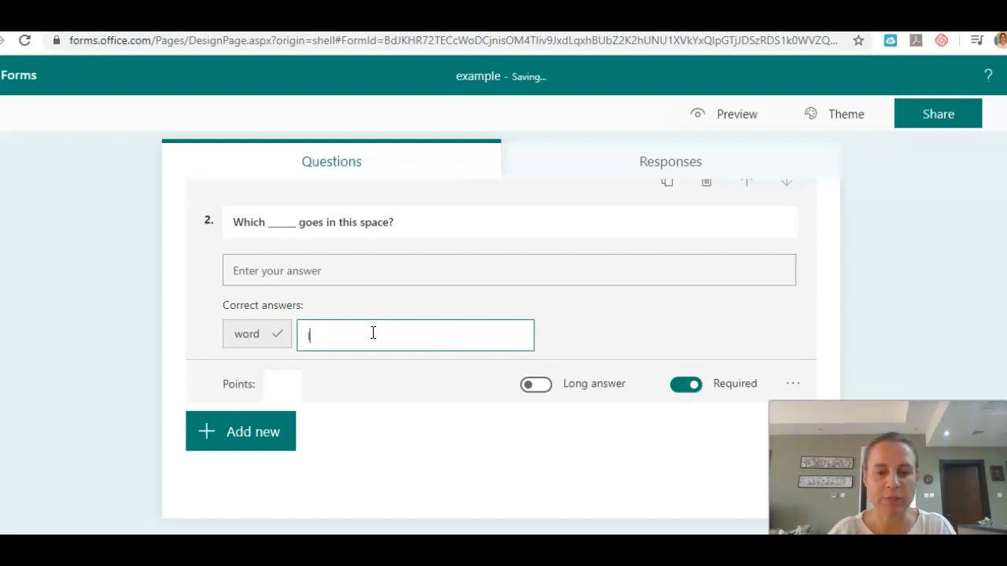
click(742, 333)
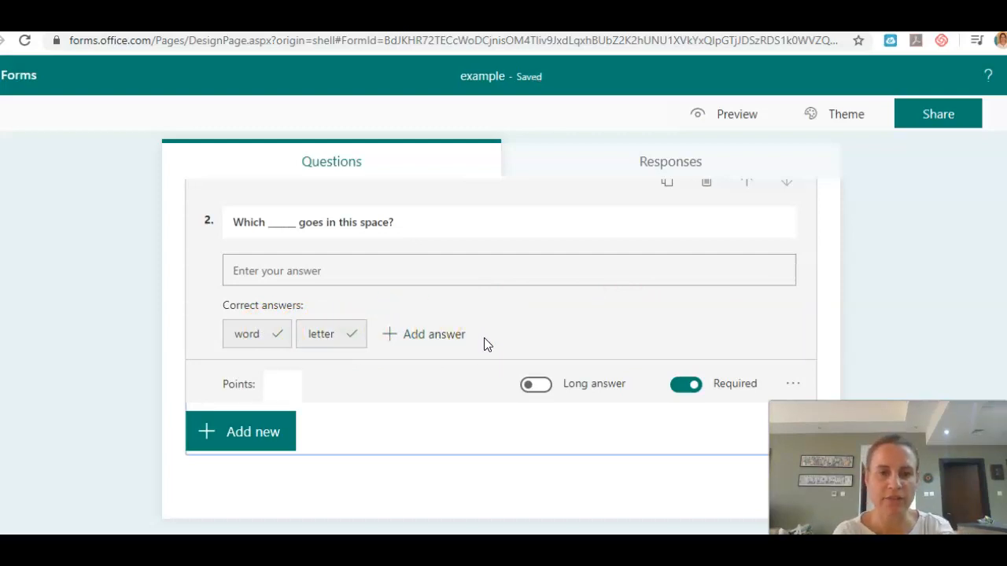
Add a third, text question titled "longer answer" and set it to accept a long answer.
scroll(471, 429, up, 3)
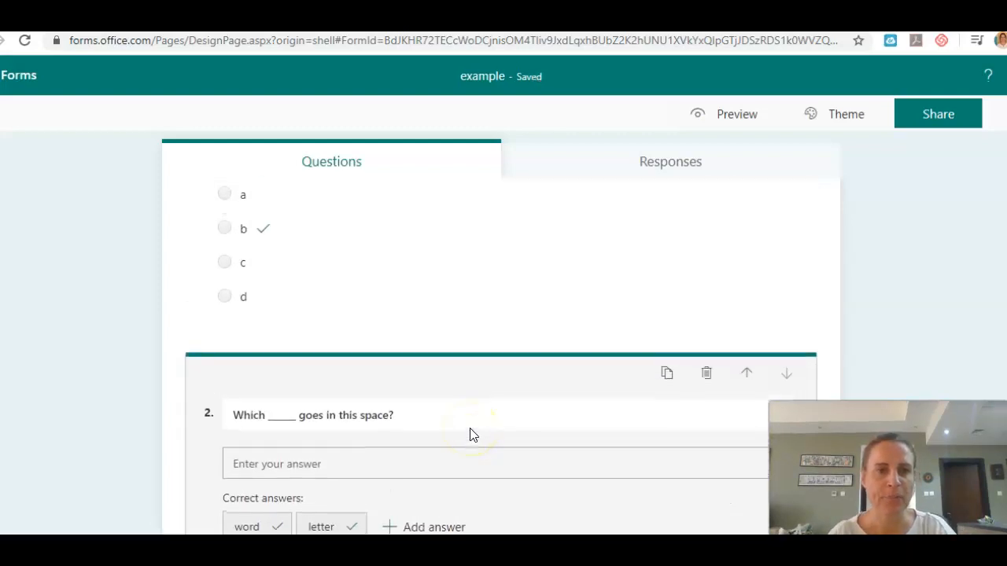
scroll(471, 432, down, 3)
click(245, 437)
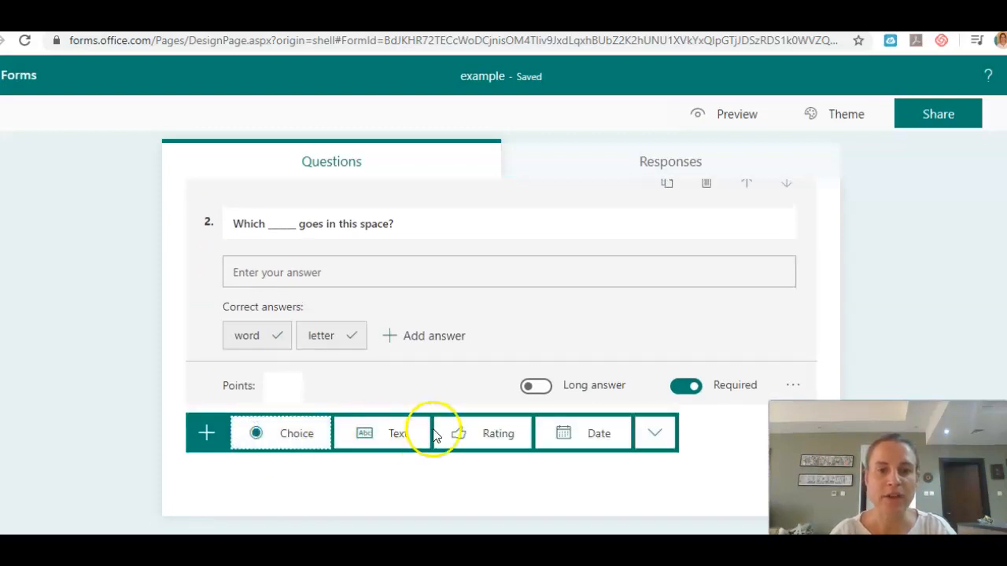
click(375, 438)
text(longer answer)
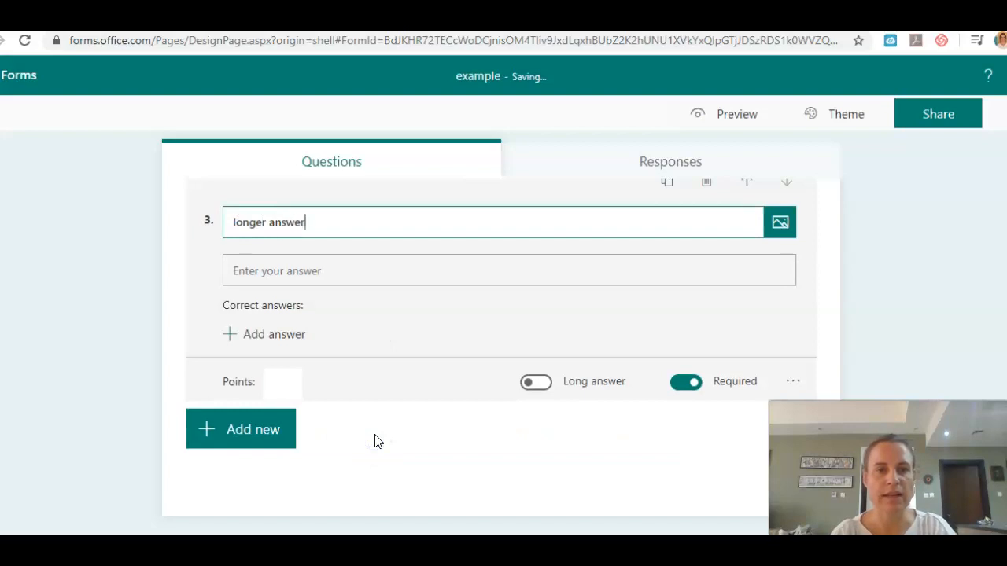
click(541, 388)
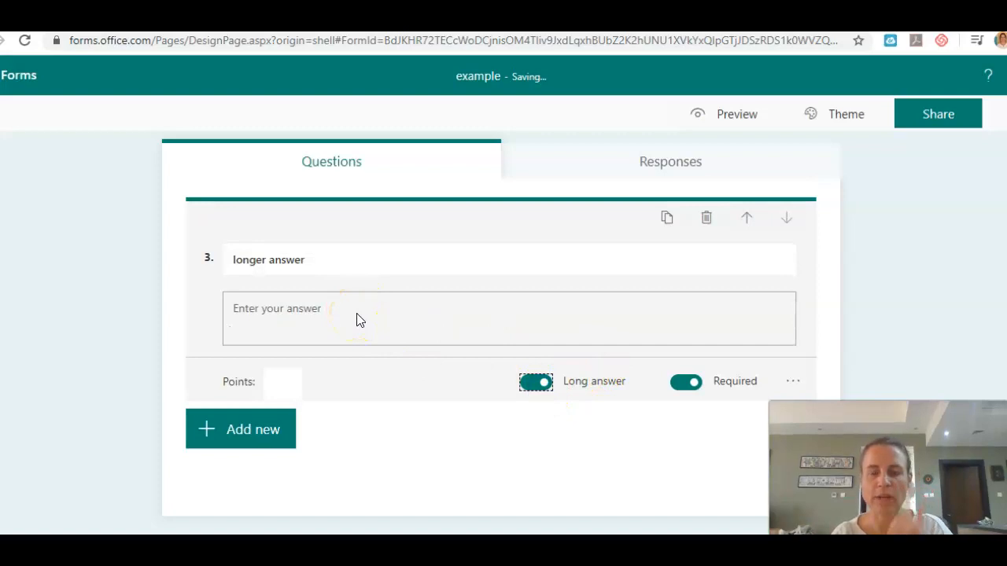
click(463, 371)
scroll(463, 372, up, 10)
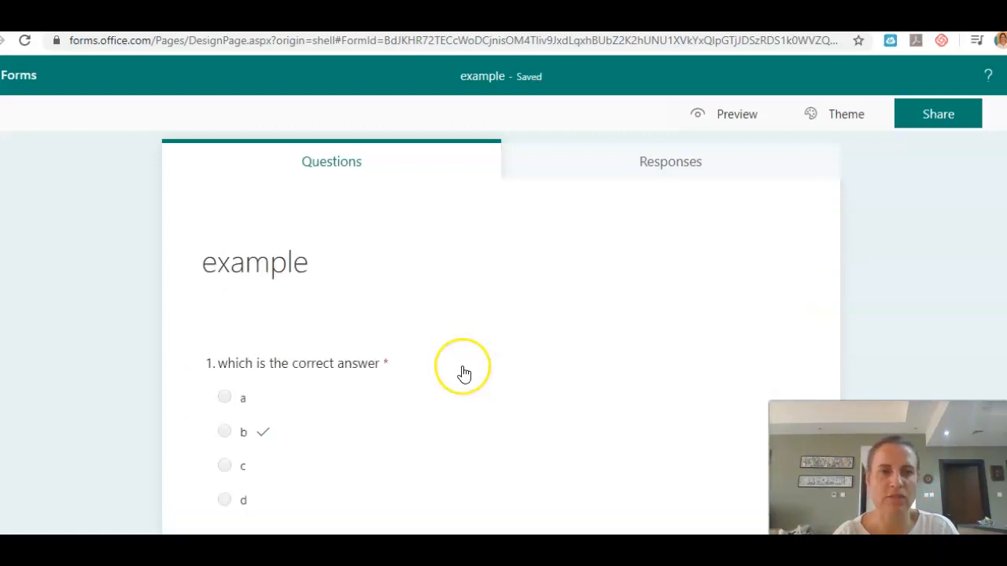
Switch to Microsoft Teams and open the assignments of the Grade 12 HL Biology team.
click(22, 76)
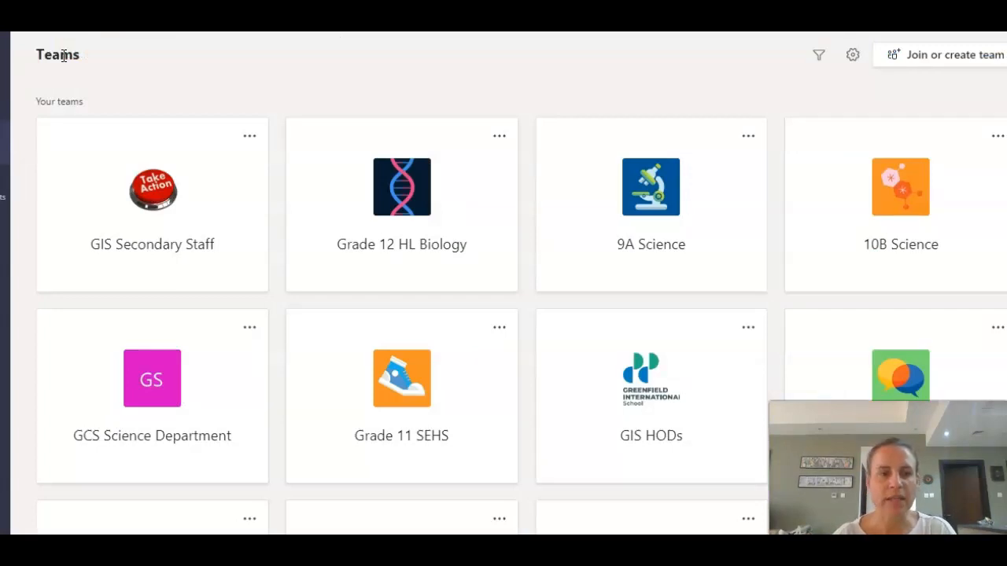
click(417, 248)
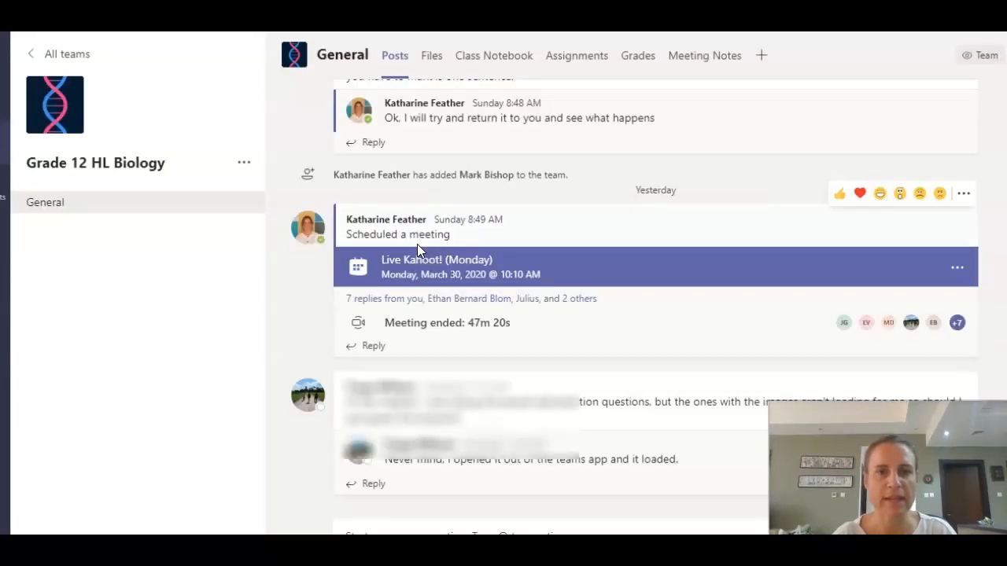
click(580, 56)
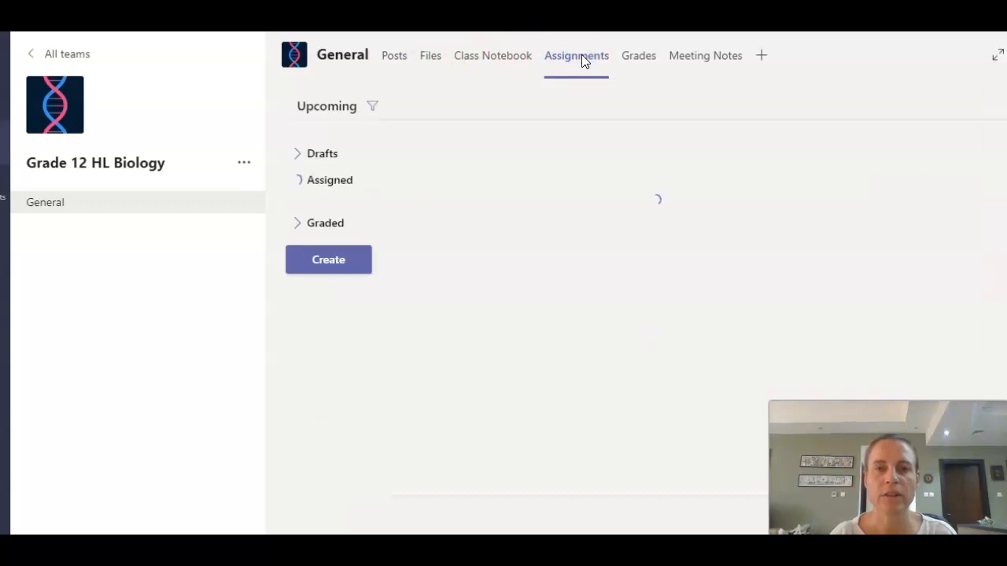
click(559, 56)
Create a new quiz assignment for the class using the "example" form.
click(326, 444)
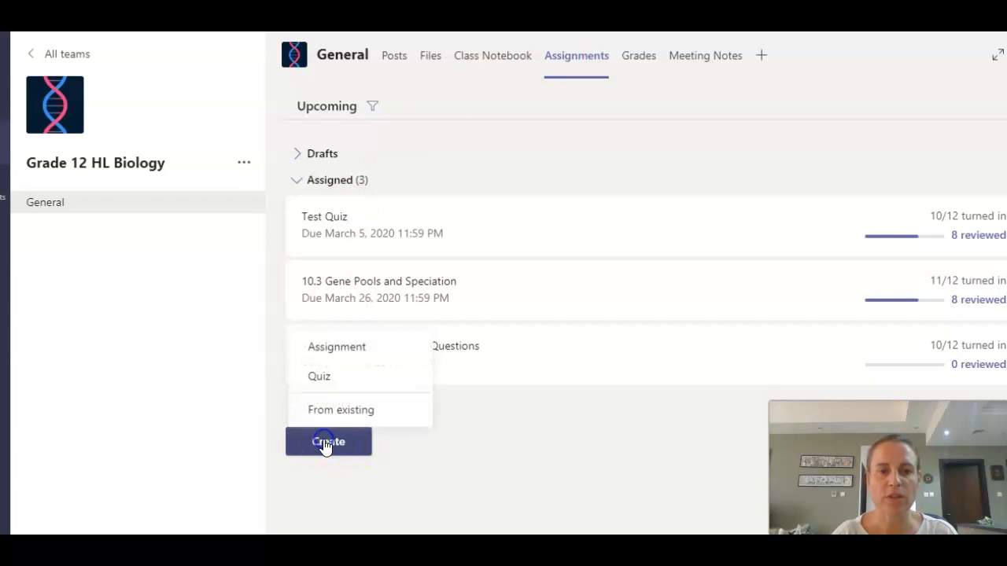
click(324, 375)
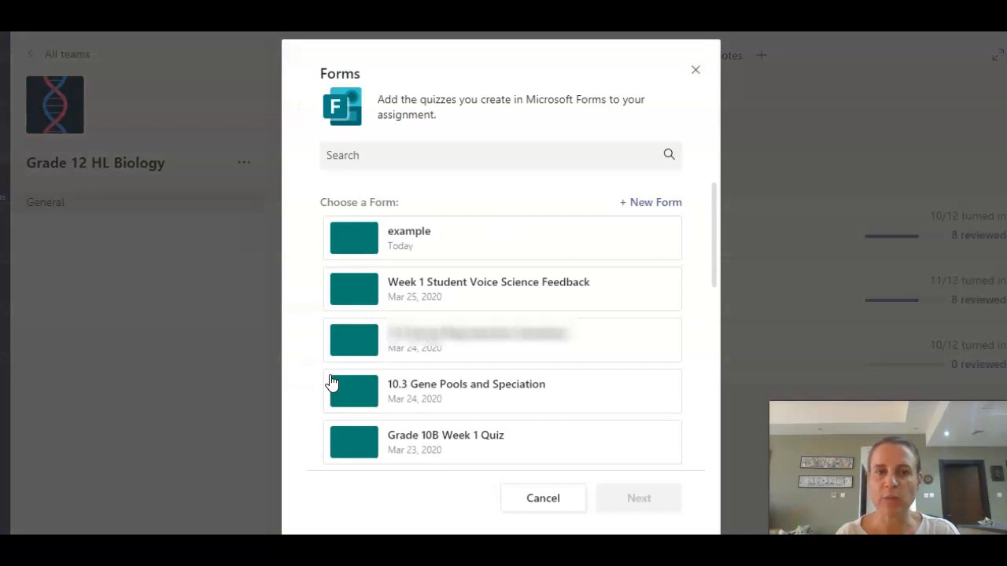
scroll(600, 353, down, 6)
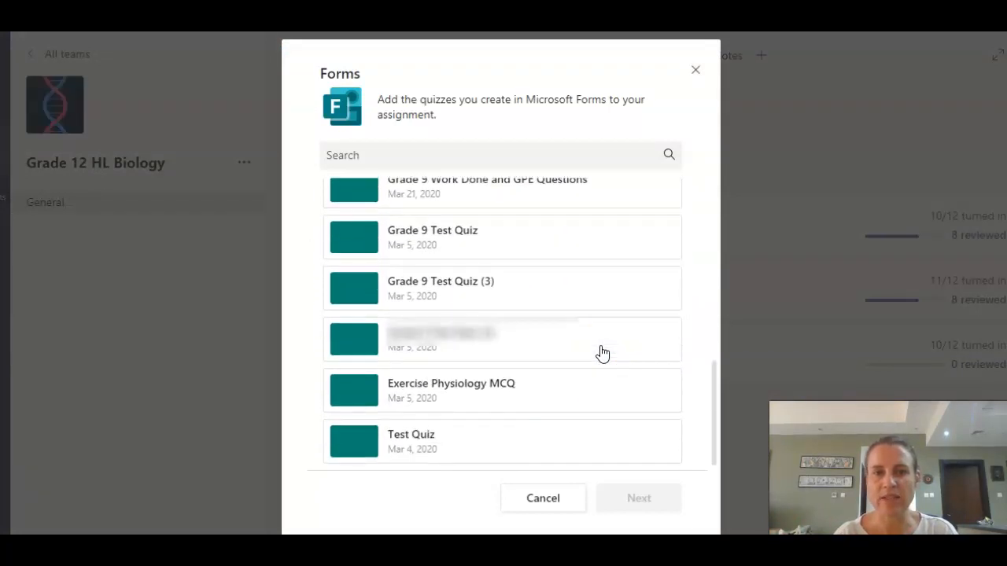
scroll(600, 353, up, 6)
click(469, 247)
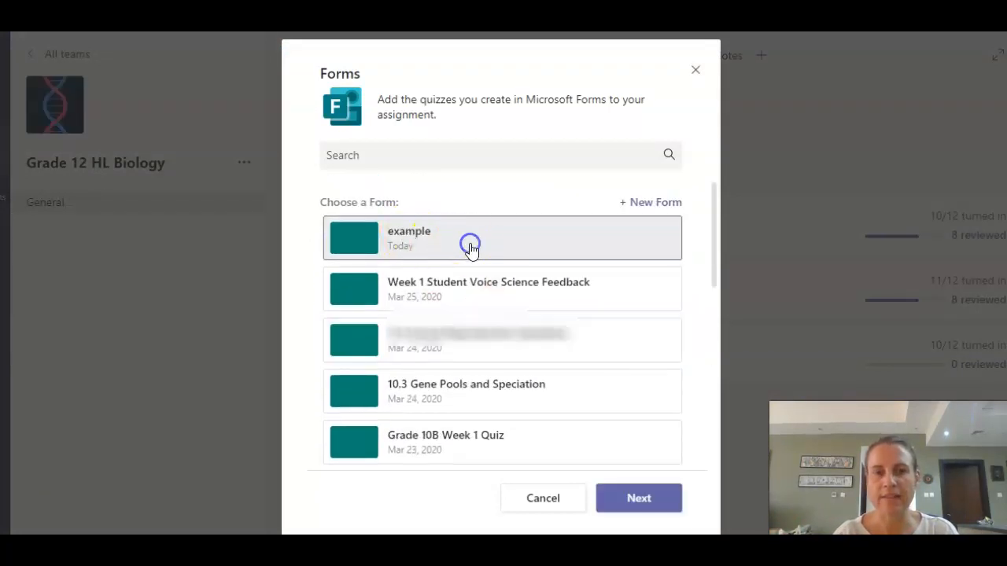
click(641, 502)
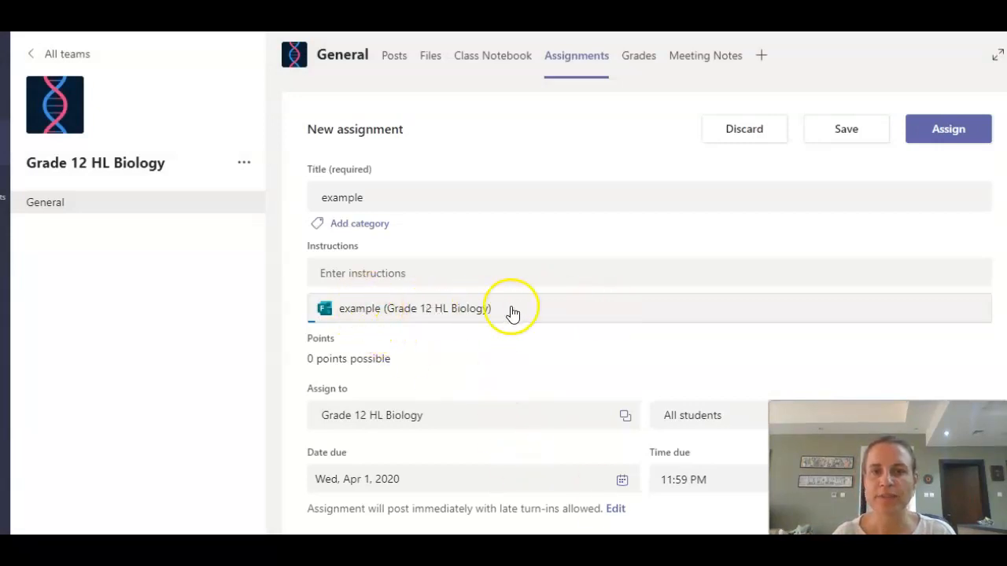
Review the new assignment's settings and assign the example quiz to all Grade 12 HL Biology students.
scroll(526, 416, down, 1)
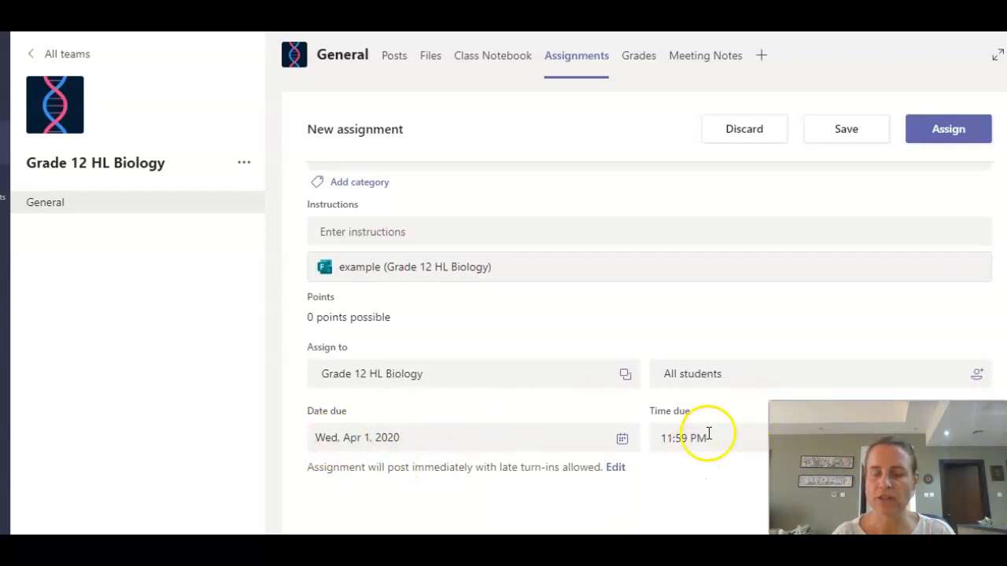
scroll(569, 373, up, 1)
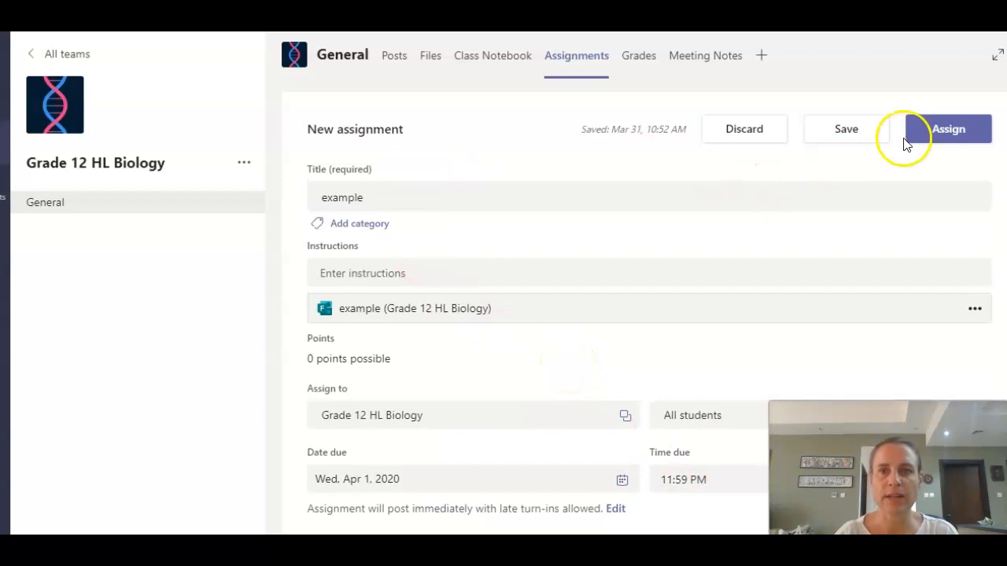
click(944, 132)
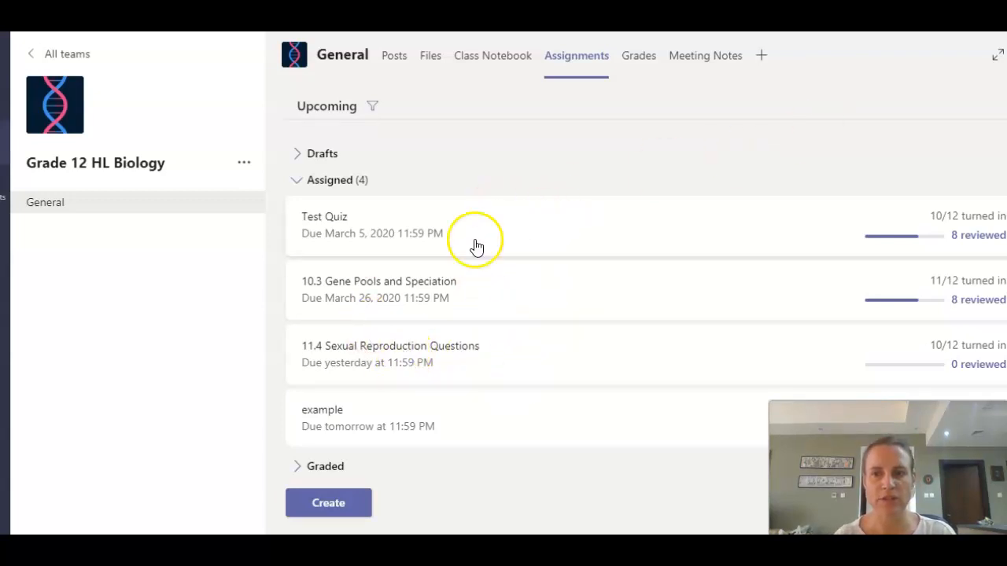
Open the example assignment in student view and look through its quiz form.
click(406, 421)
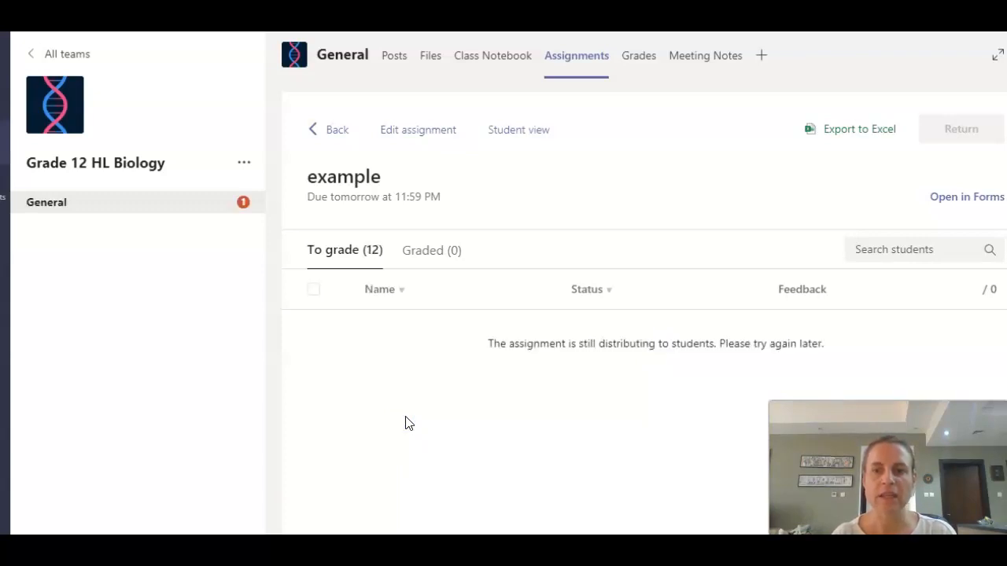
click(523, 130)
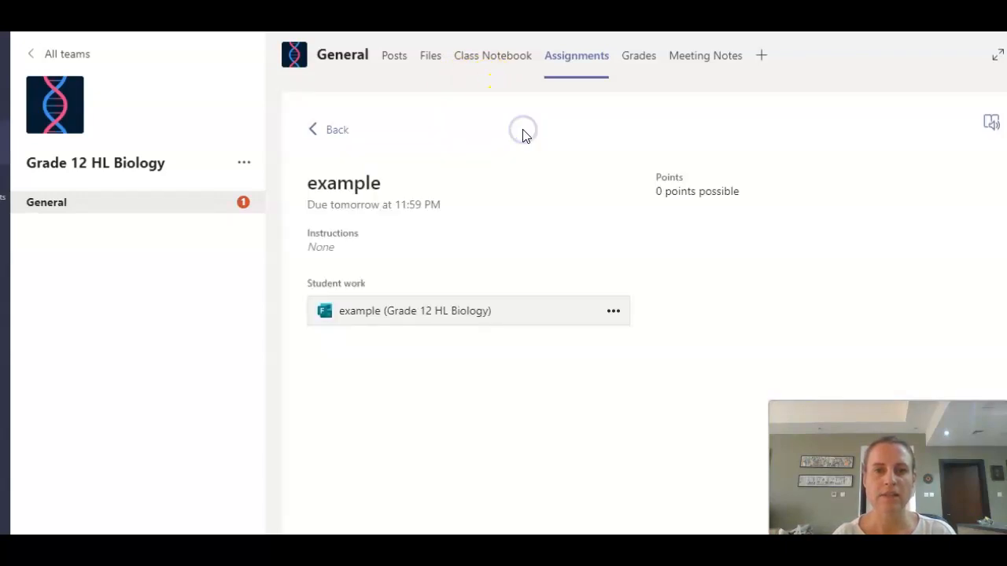
click(460, 310)
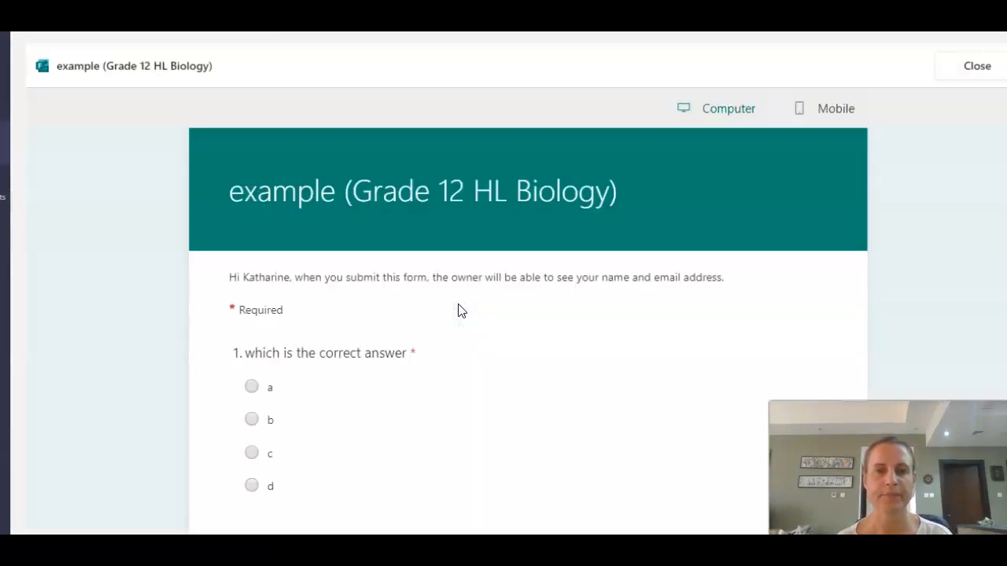
scroll(462, 311, down, 2)
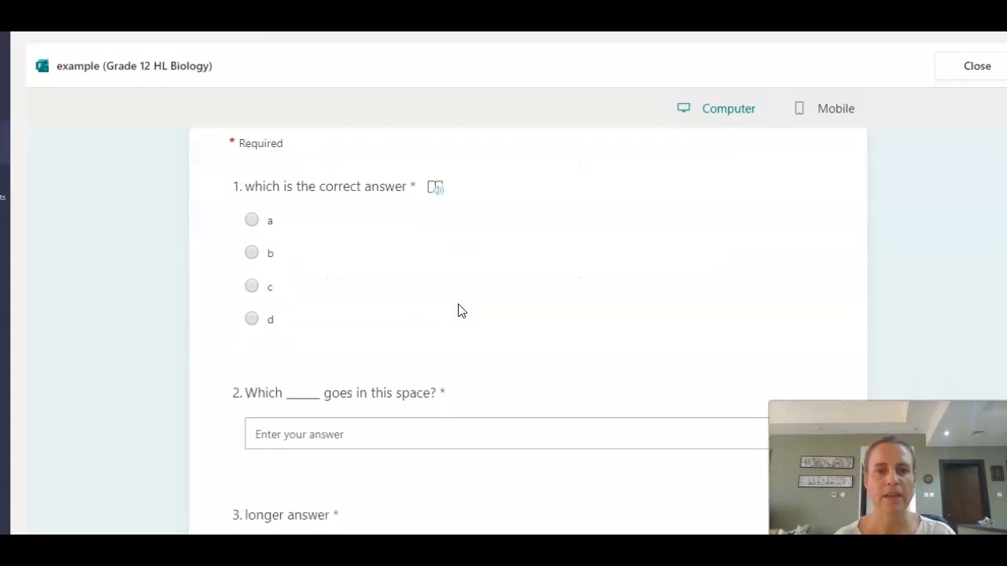
Fill in the quiz as a student, choosing b for question 1, "word" for question 2 and "longer andwer here....." for question 3.
click(252, 253)
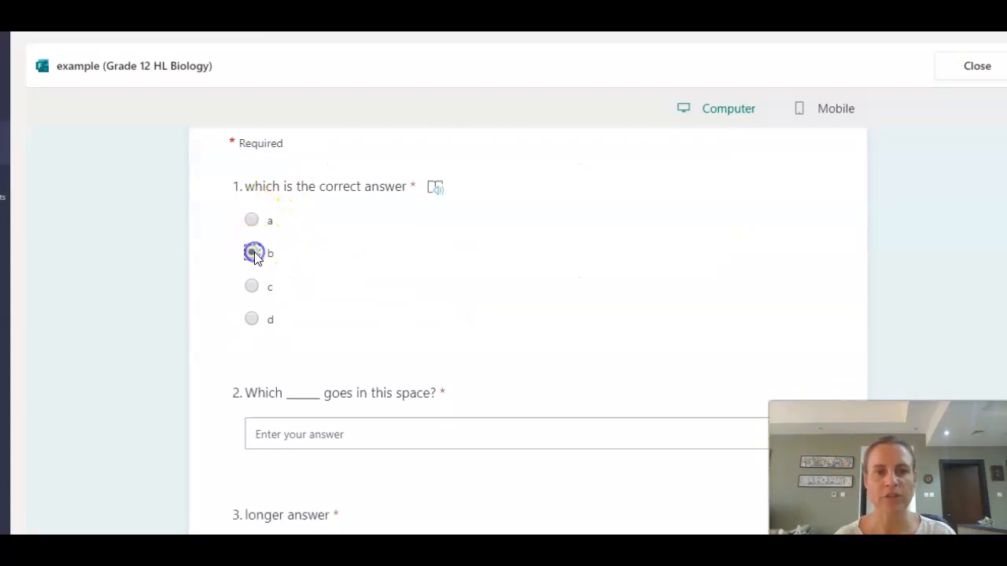
scroll(429, 272, down, 2)
click(331, 185)
text(word)
click(333, 301)
text(longer andwer here....)
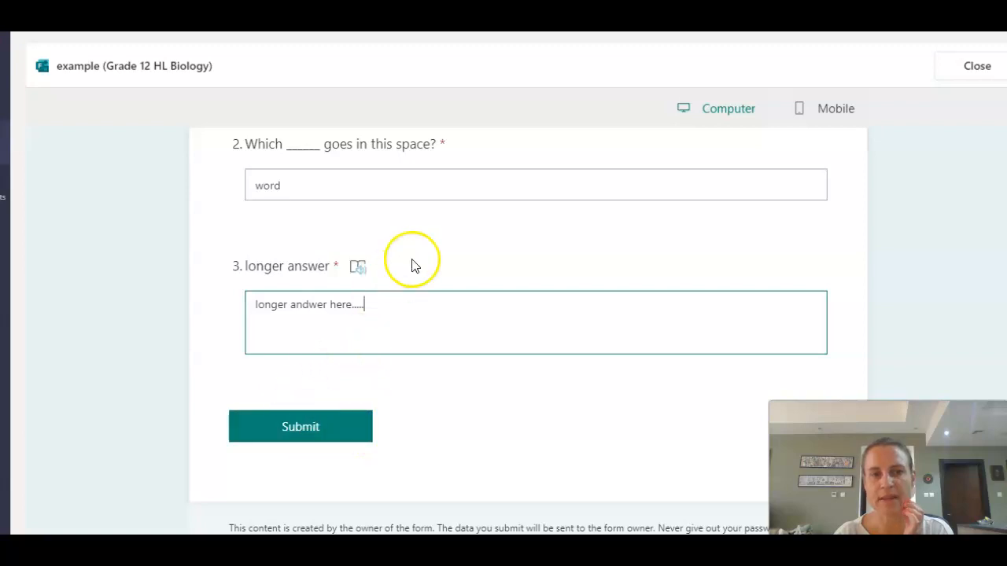
Check the filled-in answers and correct the misspelled word in the question 3 response to "answer".
scroll(430, 265, up, 4)
scroll(429, 265, down, 1)
scroll(429, 265, down, 1)
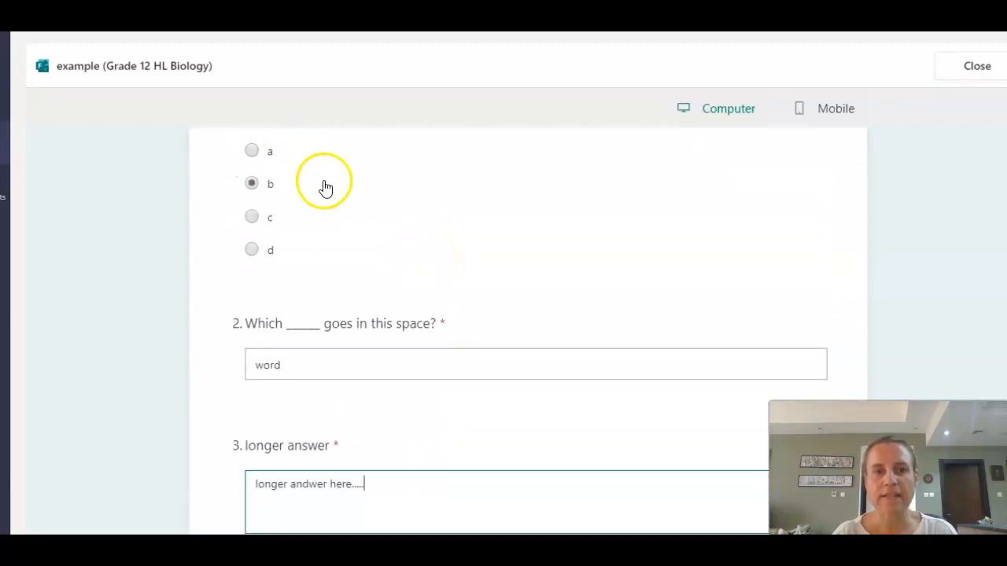
scroll(371, 228, up, 2)
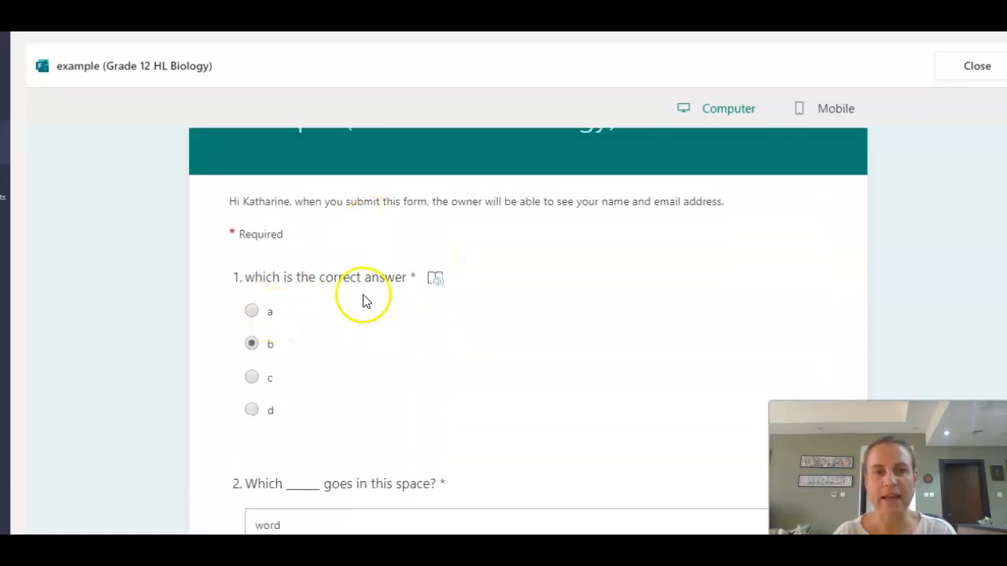
scroll(452, 354, down, 4)
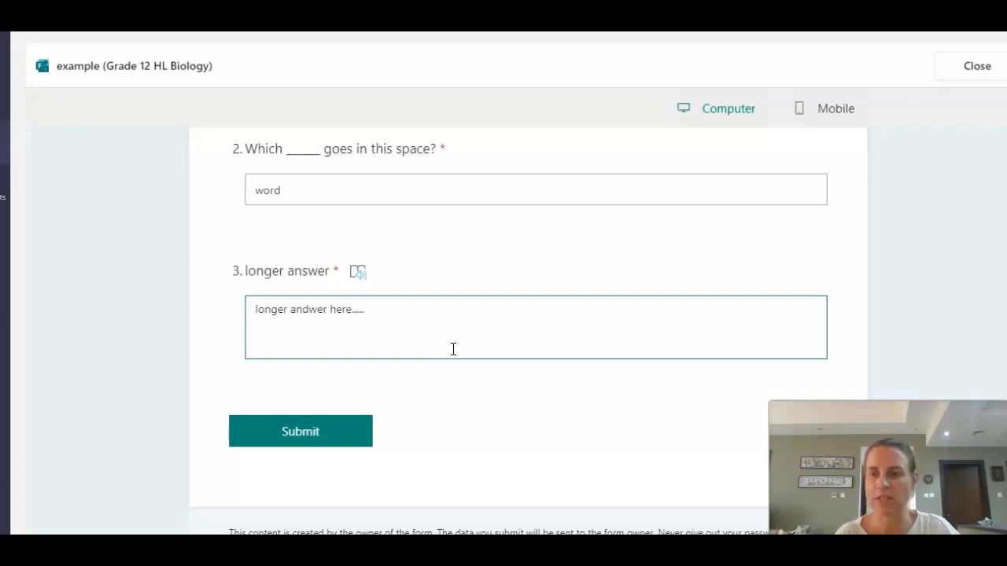
click(308, 309)
key(BackSpace)
text(s)
click(559, 353)
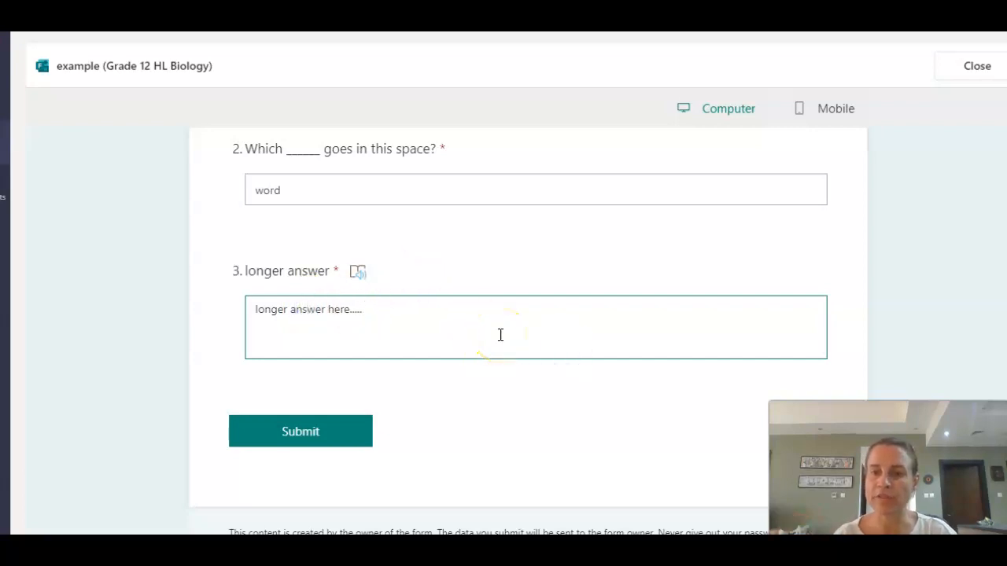
Look over the completed quiz, close it without submitting, and return to the example assignment's grading page.
scroll(520, 259, up, 5)
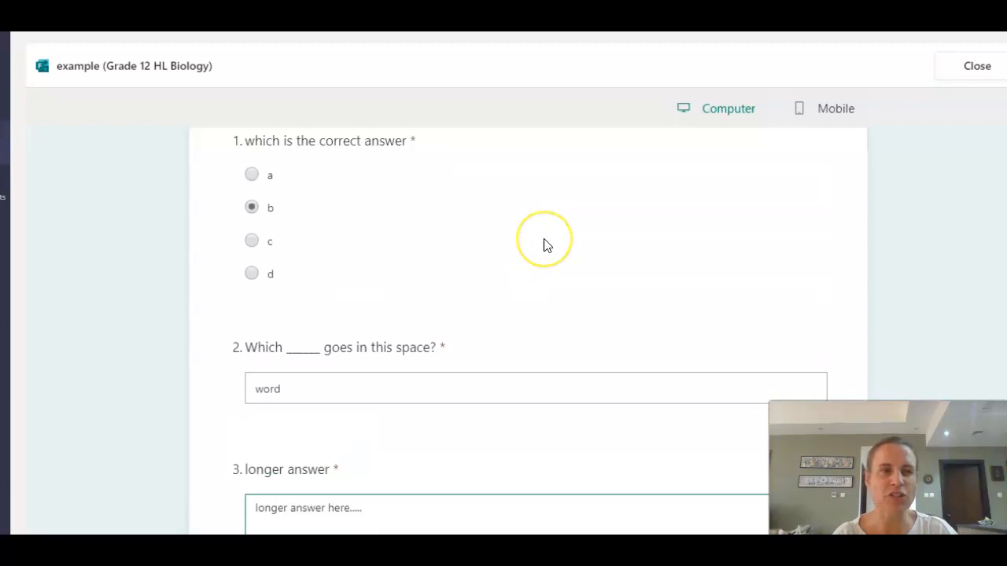
scroll(546, 245, down, 2)
scroll(546, 244, up, 2)
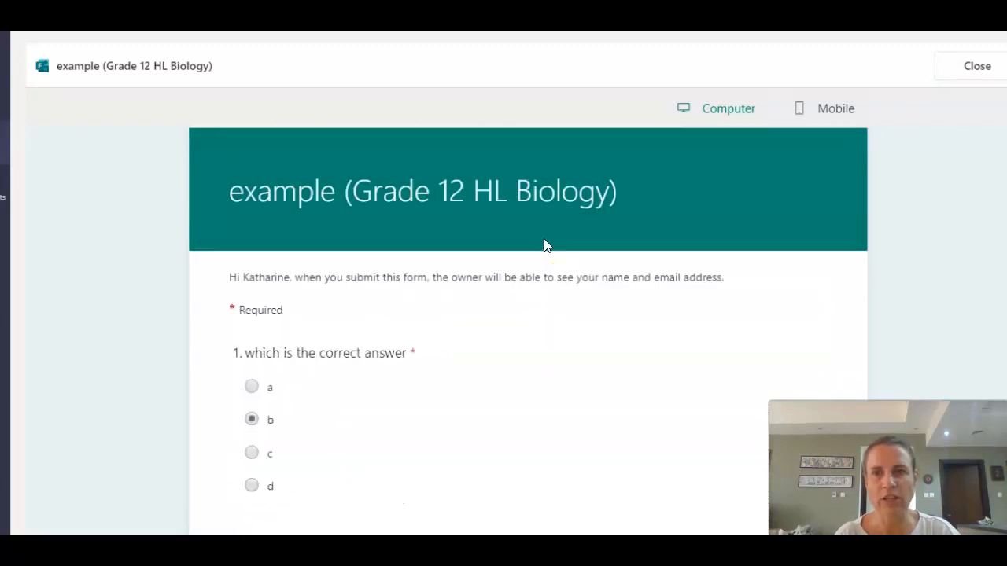
click(977, 69)
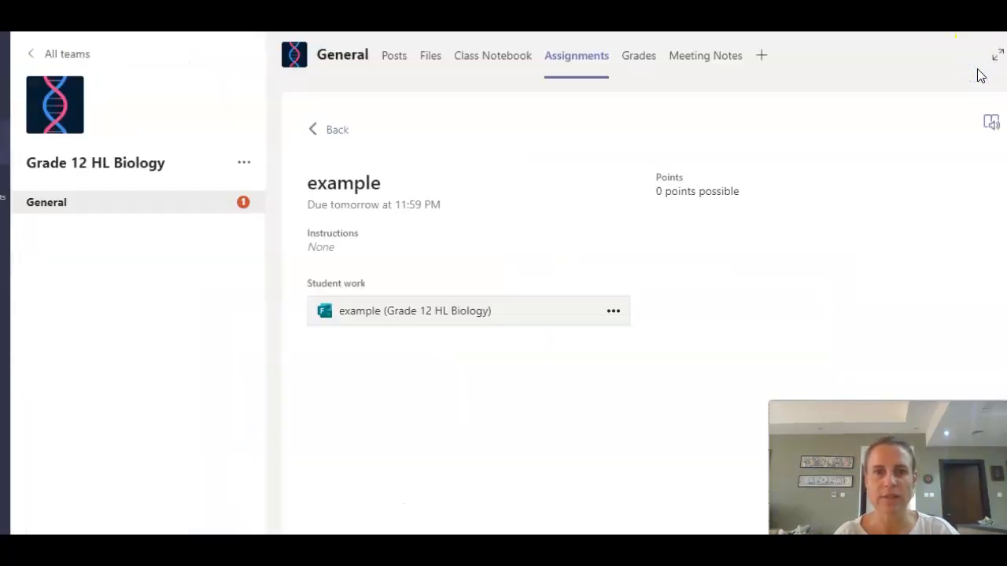
click(351, 131)
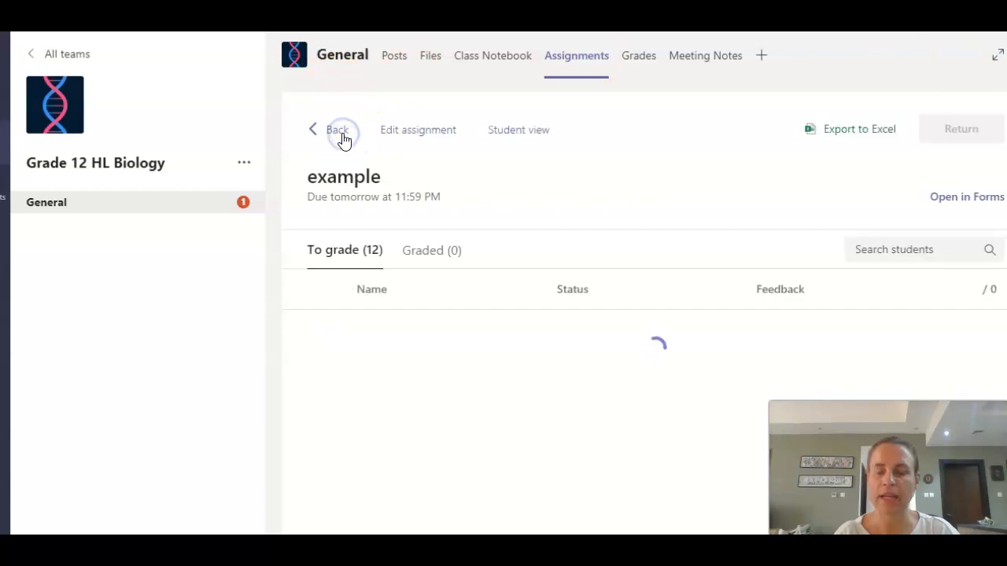